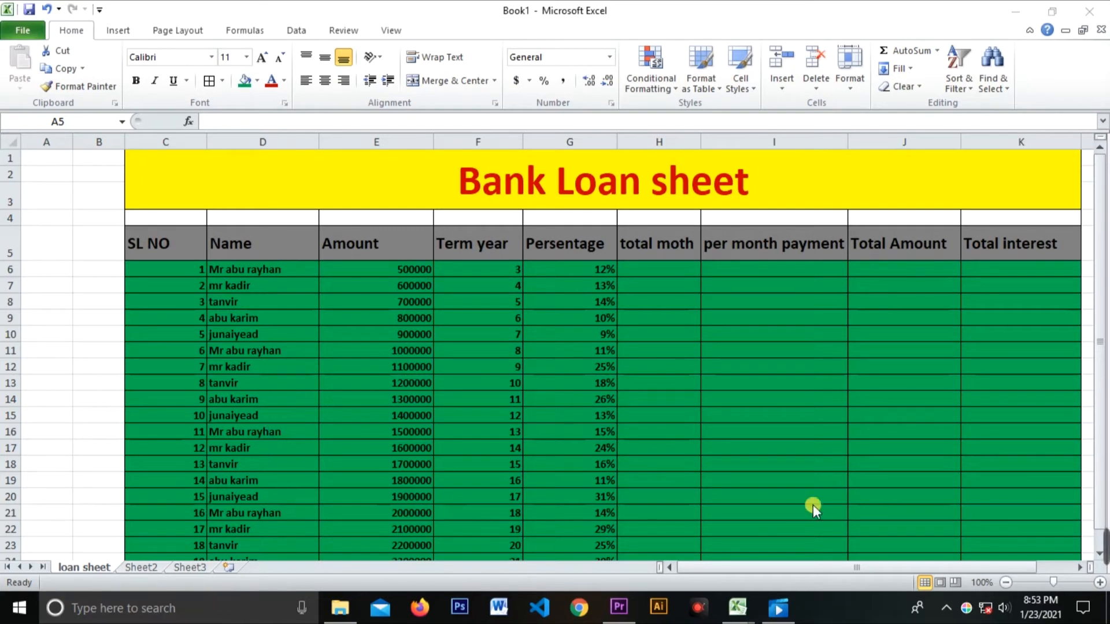
{"action": "left_click", "coordinate": [1101, 358]}
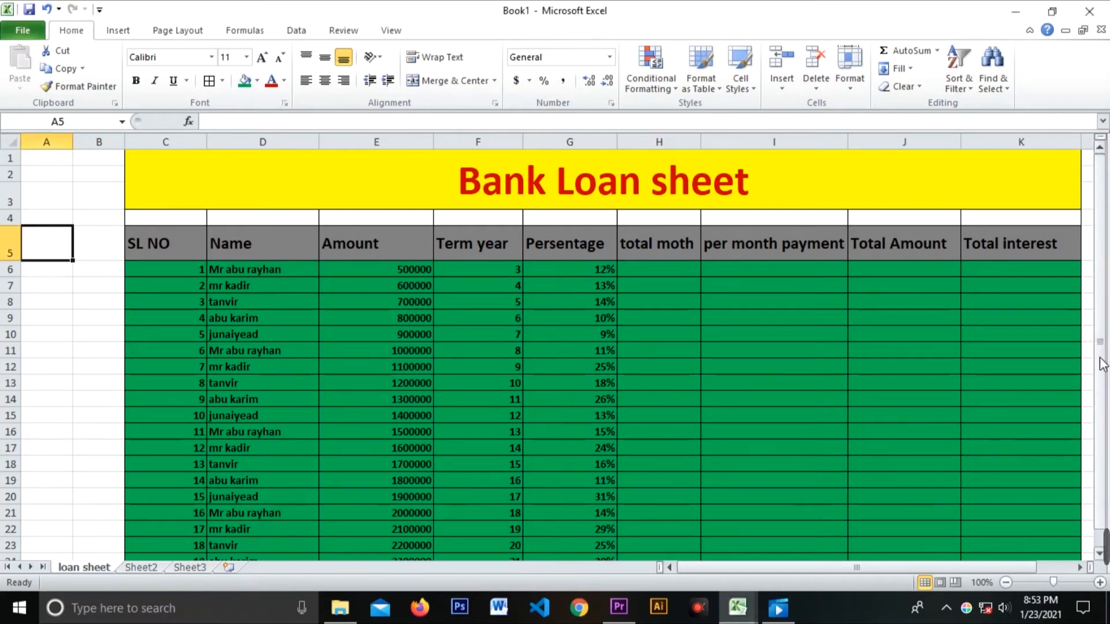
{"action": "mouse_move", "coordinate": [1106, 543]}
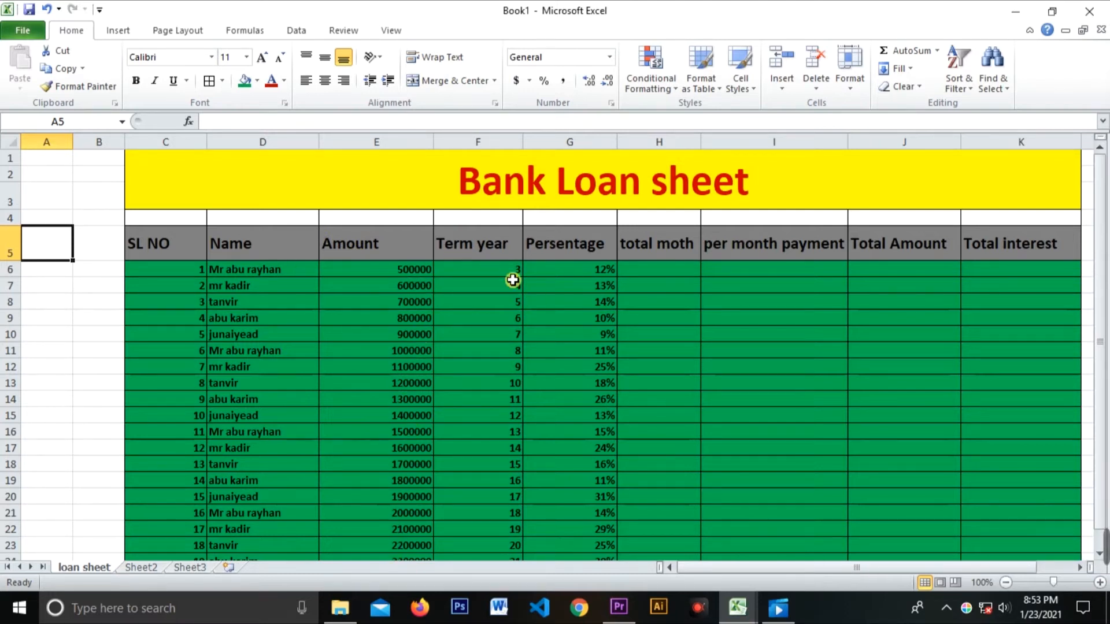
{"action": "left_click", "coordinate": [87, 307]}
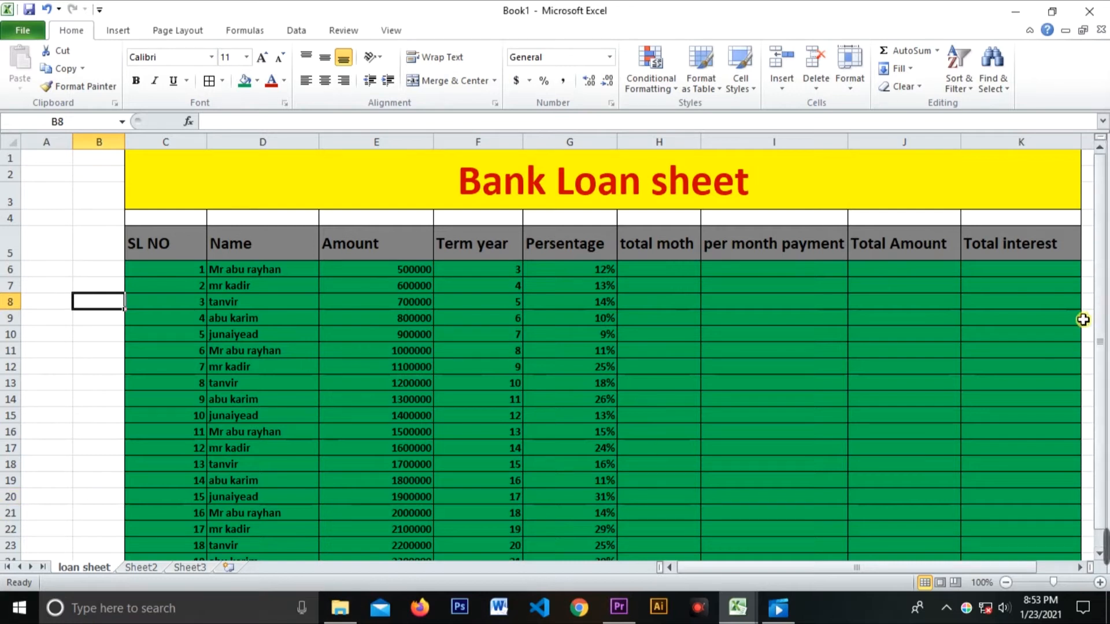
Calculate the first borrower's total months in H6 with the formula =F6*12
{"action": "left_click", "coordinate": [647, 272]}
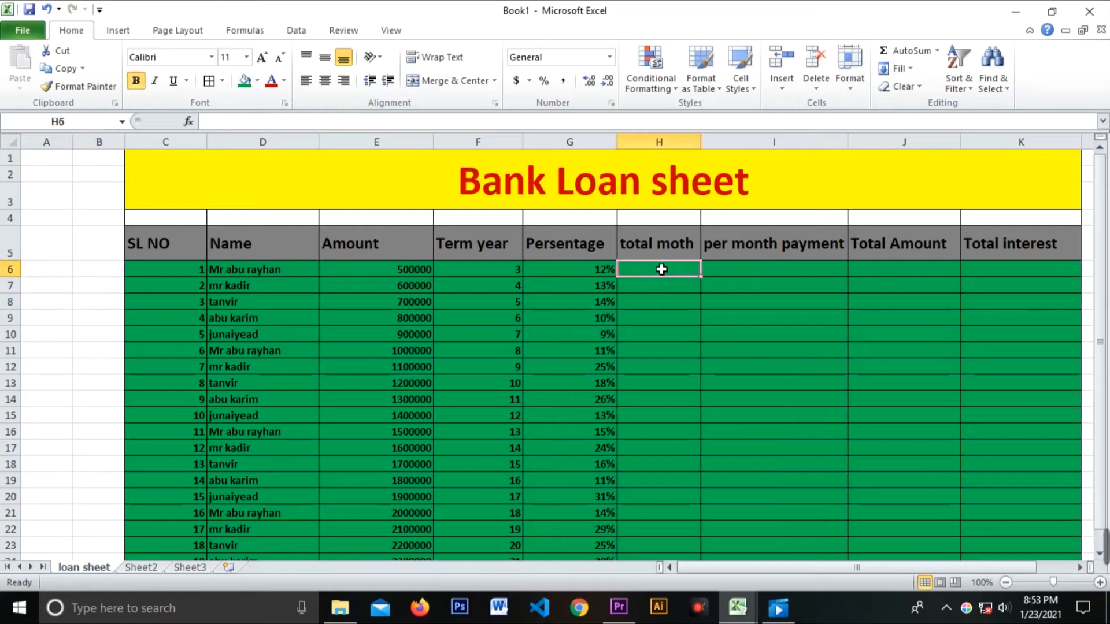
{"action": "double_click", "coordinate": [669, 269]}
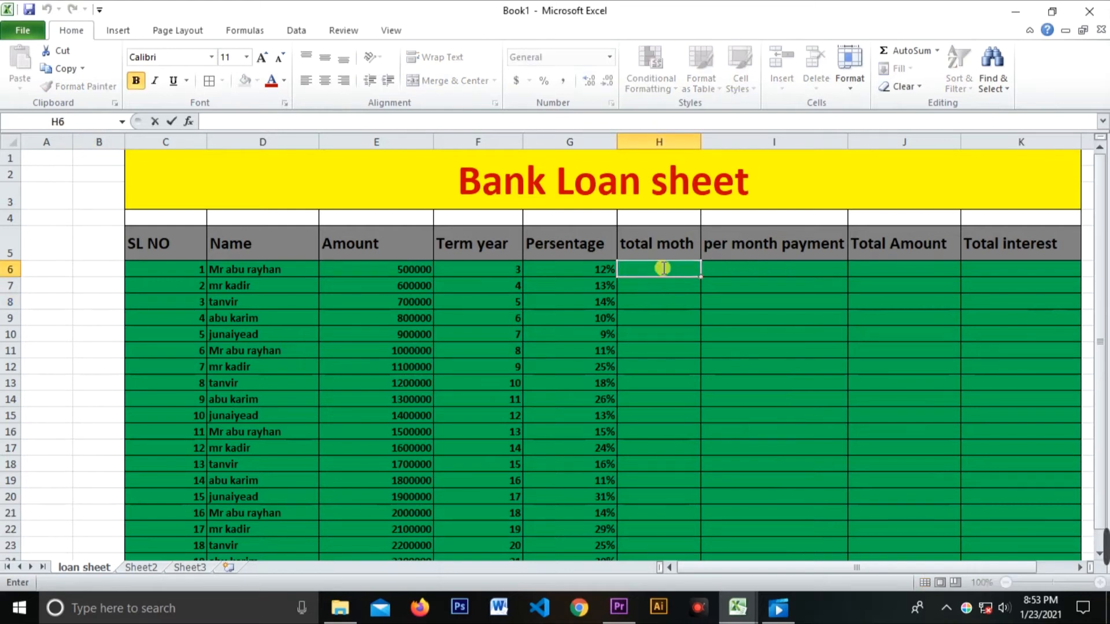
{"action": "type", "text": "="}
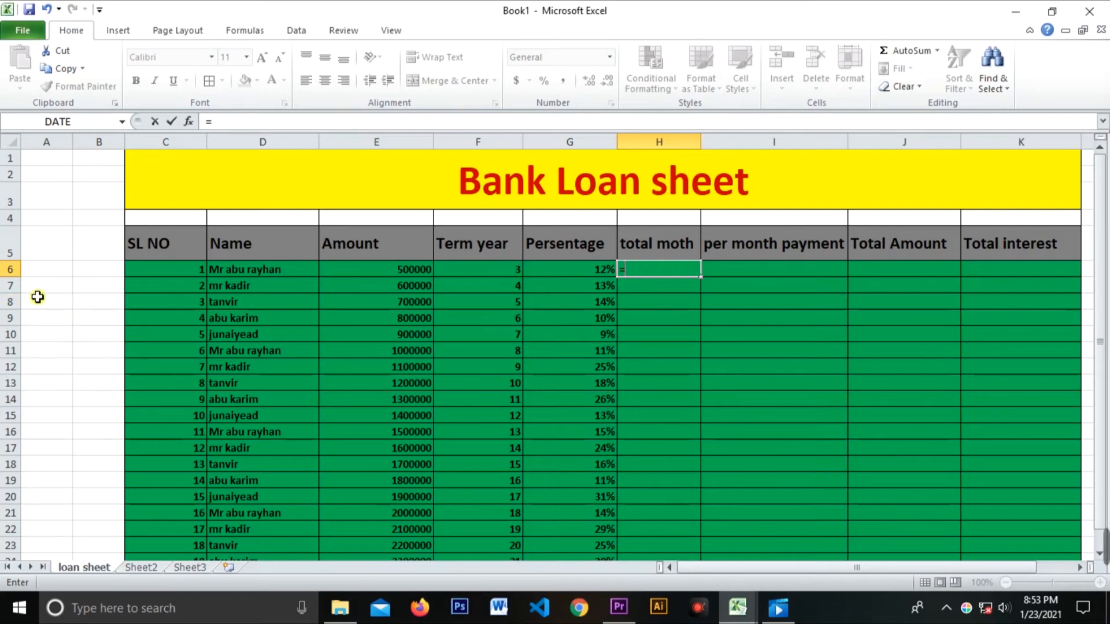
{"action": "left_click", "coordinate": [509, 269]}
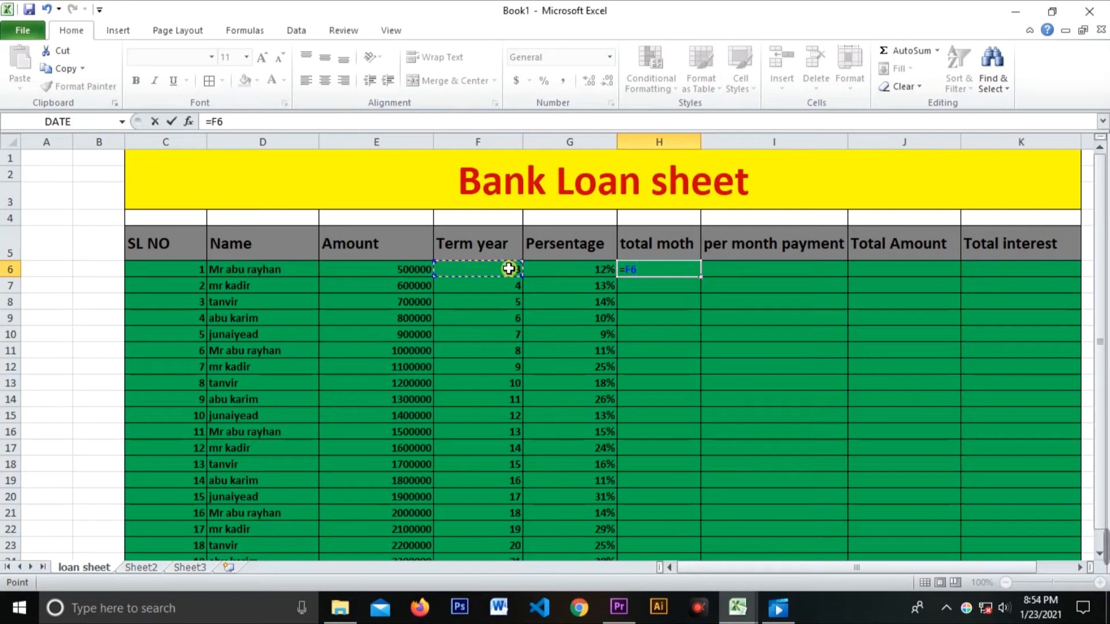
{"action": "type", "text": "*12"}
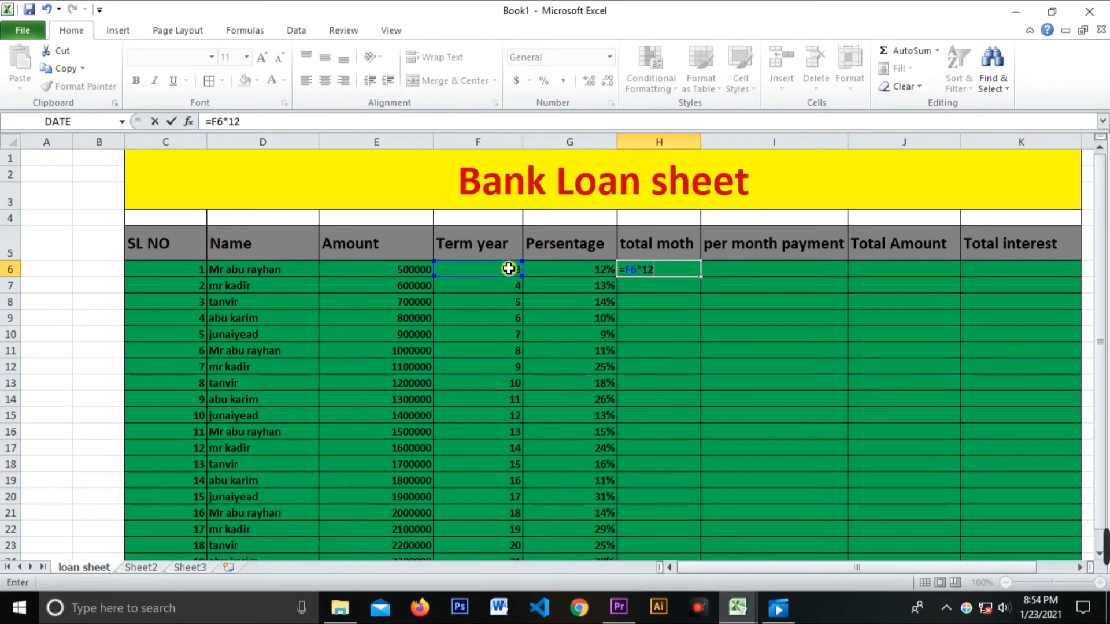
{"action": "key", "text": "Return"}
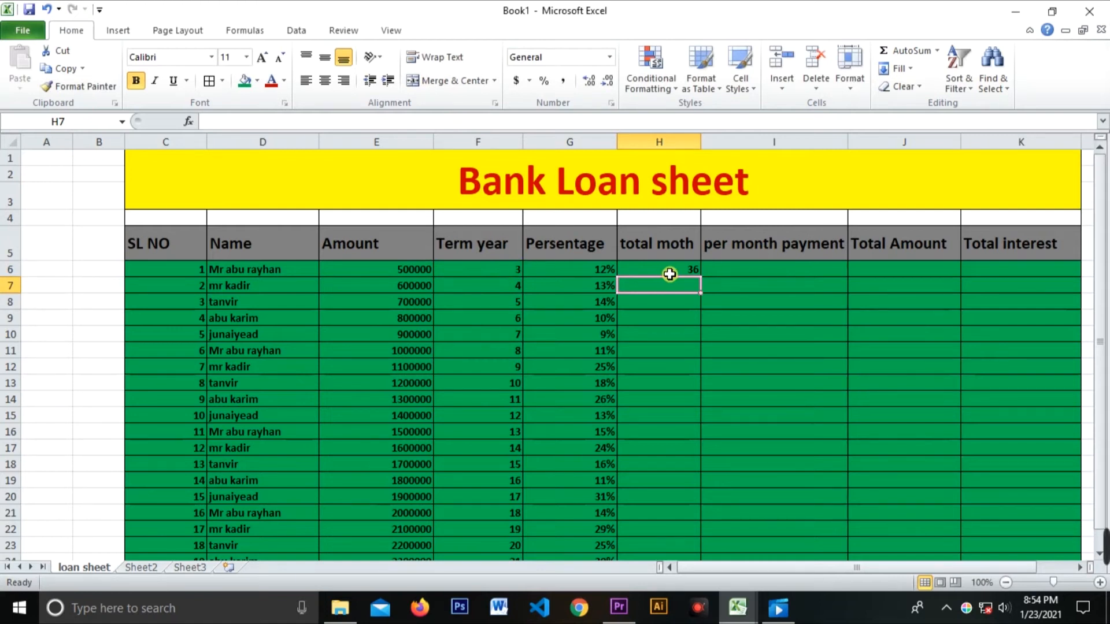
Calculate the first borrower's per month payment in I6 with the formula =PMT(G6/12,H6,-E6)
{"action": "double_click", "coordinate": [752, 269]}
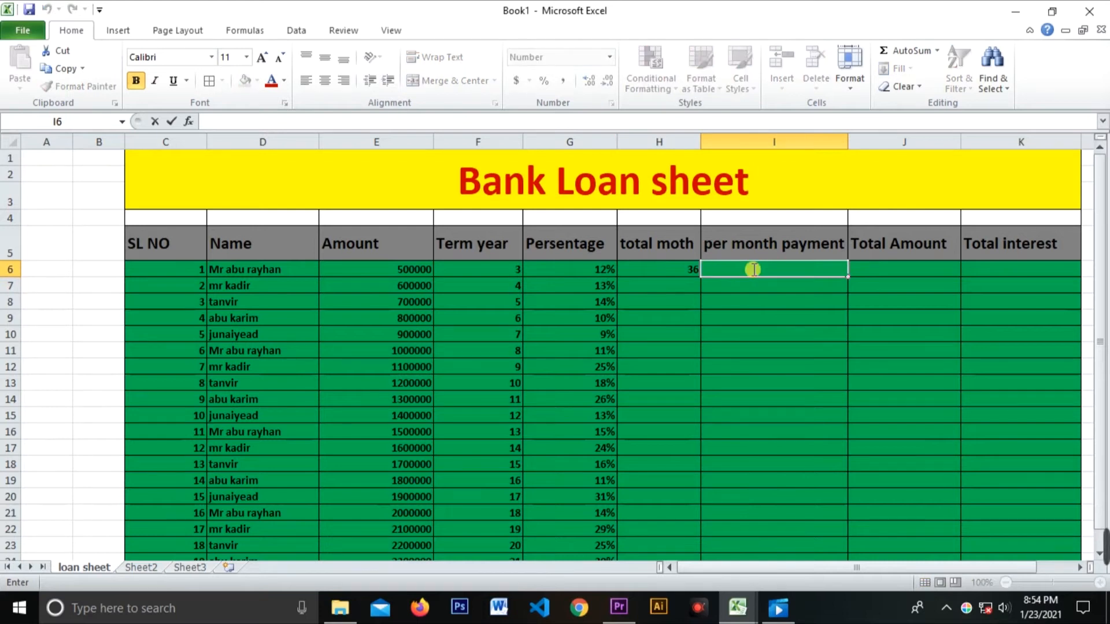
{"action": "type", "text": "="}
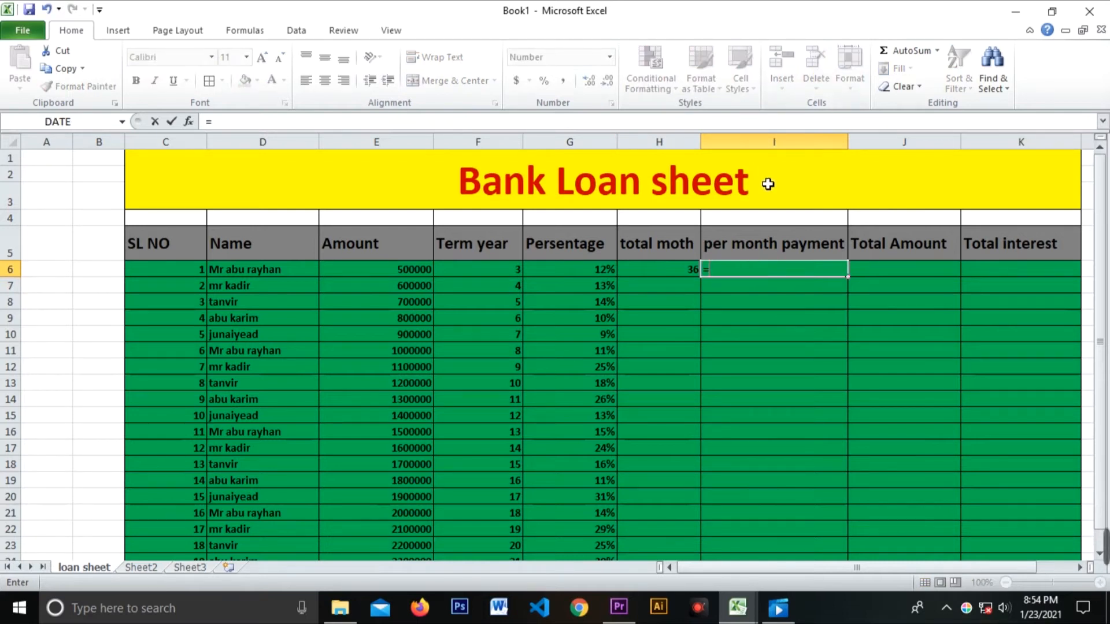
{"action": "type", "text": "pmt"}
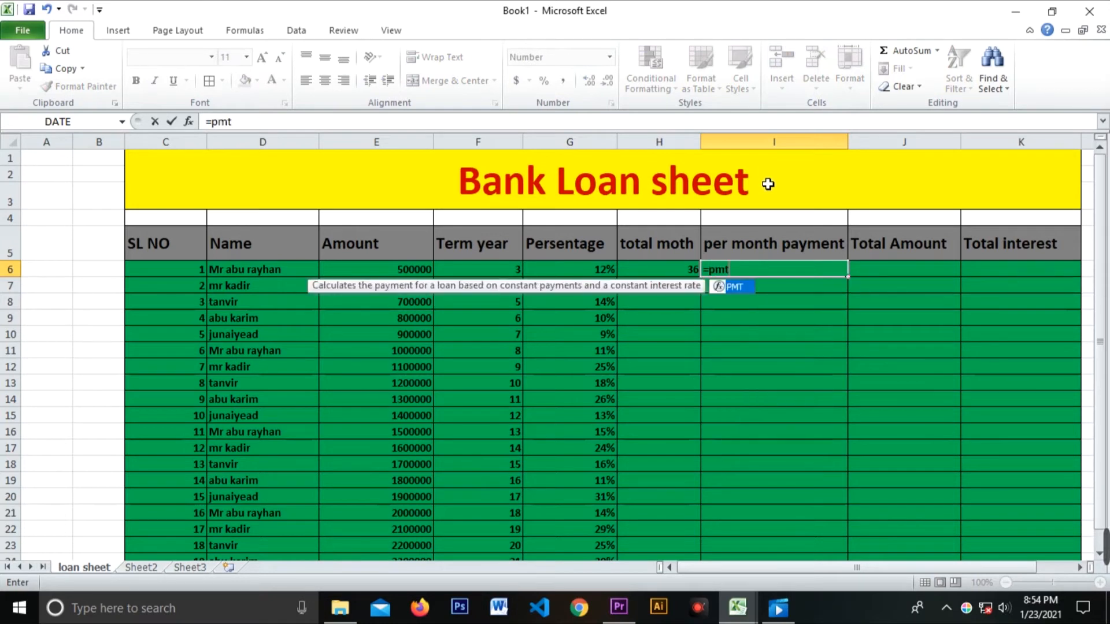
{"action": "key", "text": "Tab"}
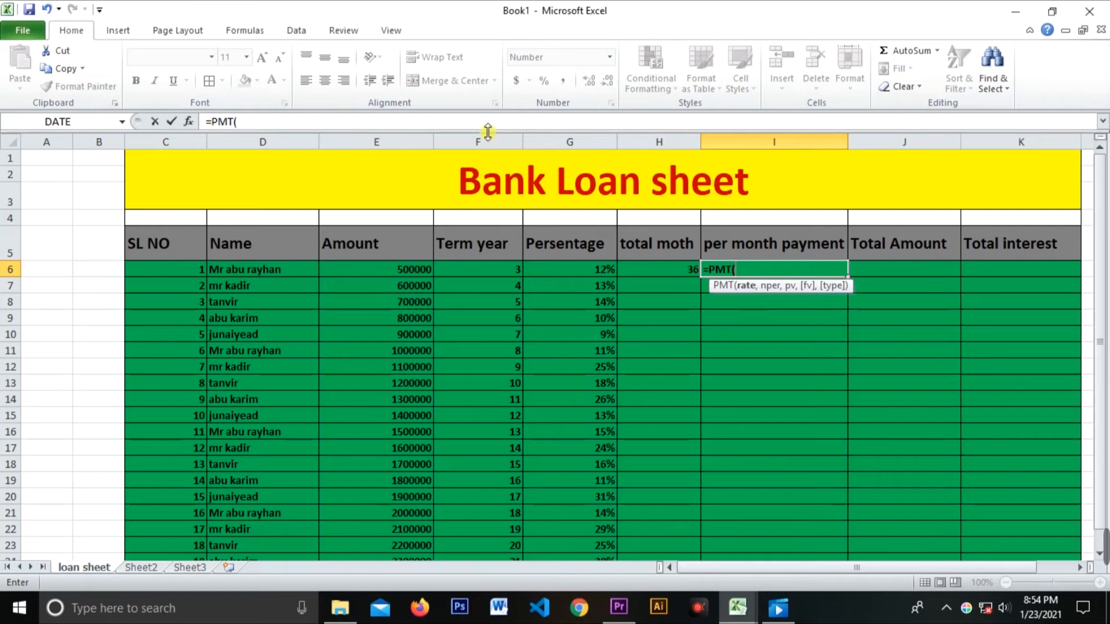
{"action": "left_click", "coordinate": [601, 269]}
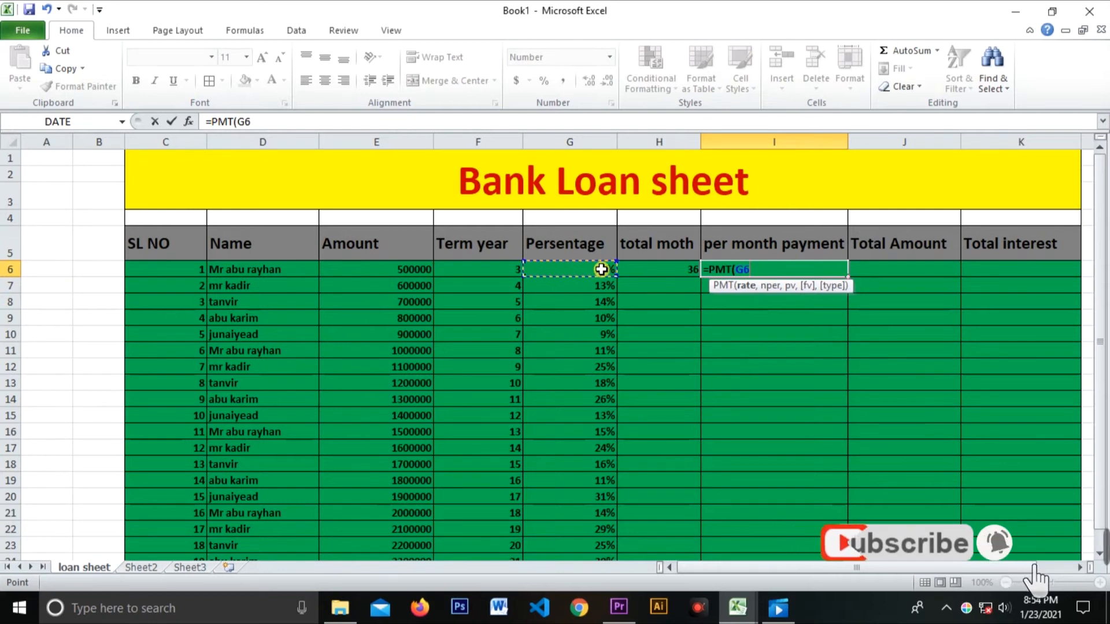
{"action": "type", "text": "/"}
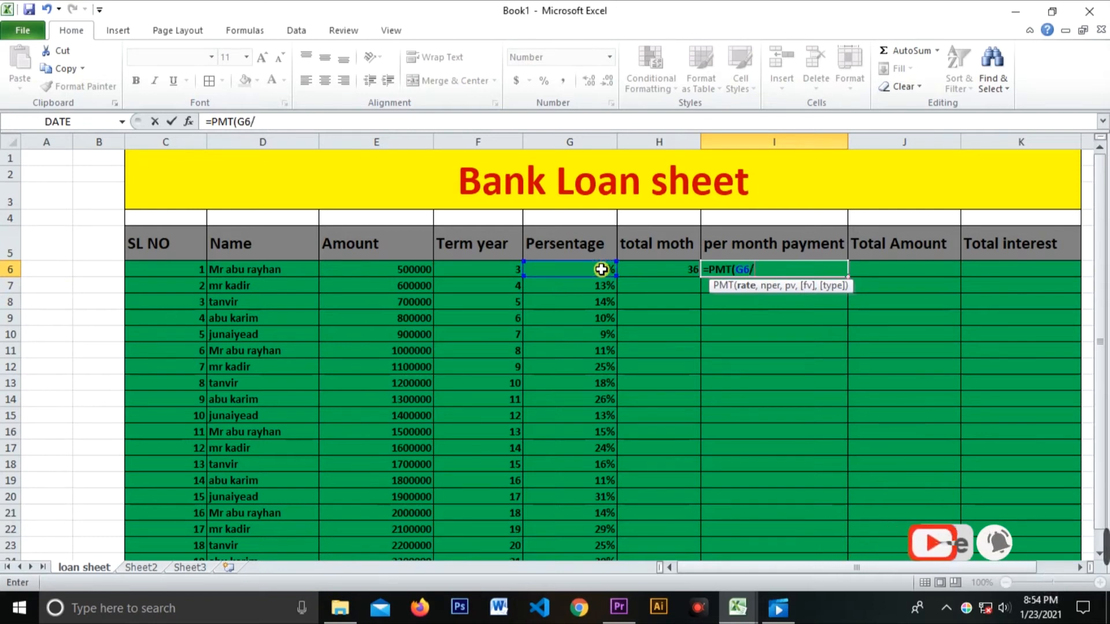
{"action": "type", "text": "12"}
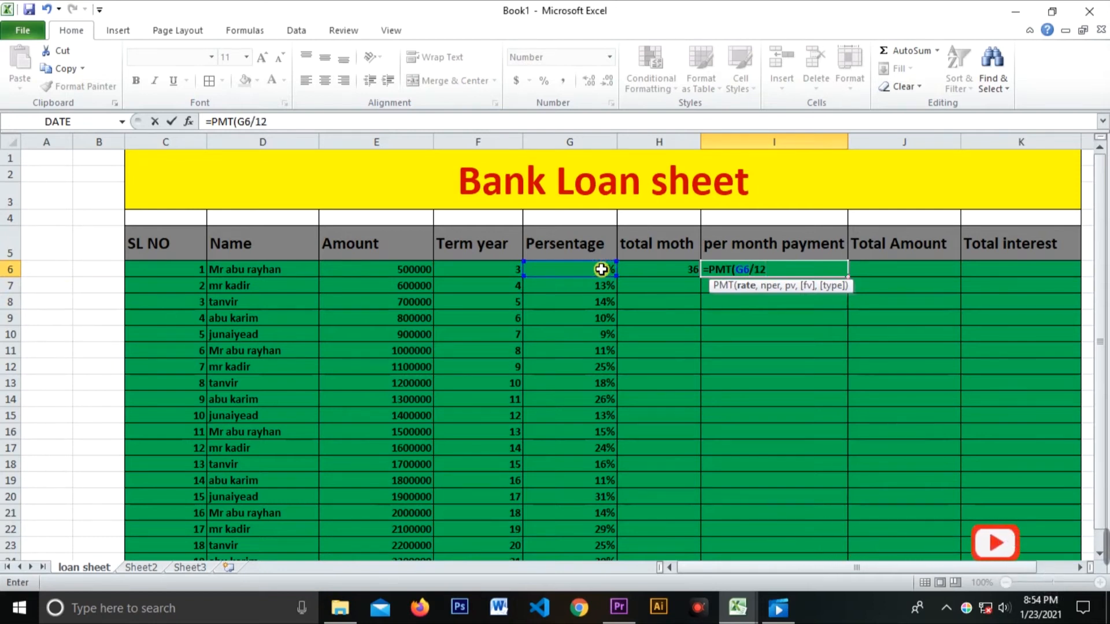
{"action": "type", "text": ","}
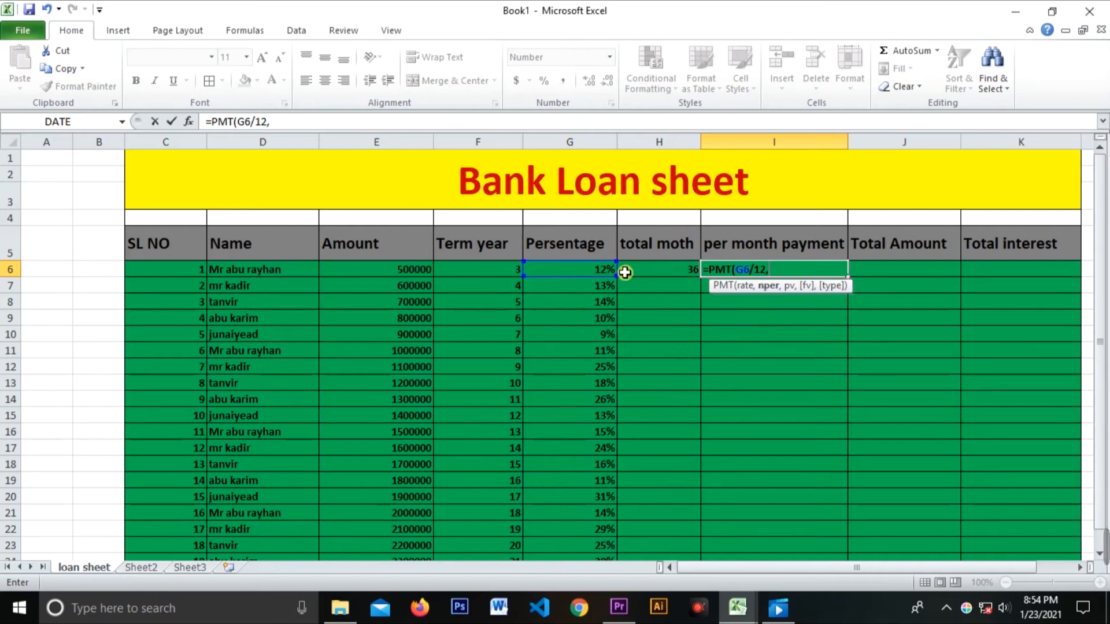
{"action": "left_click", "coordinate": [683, 269]}
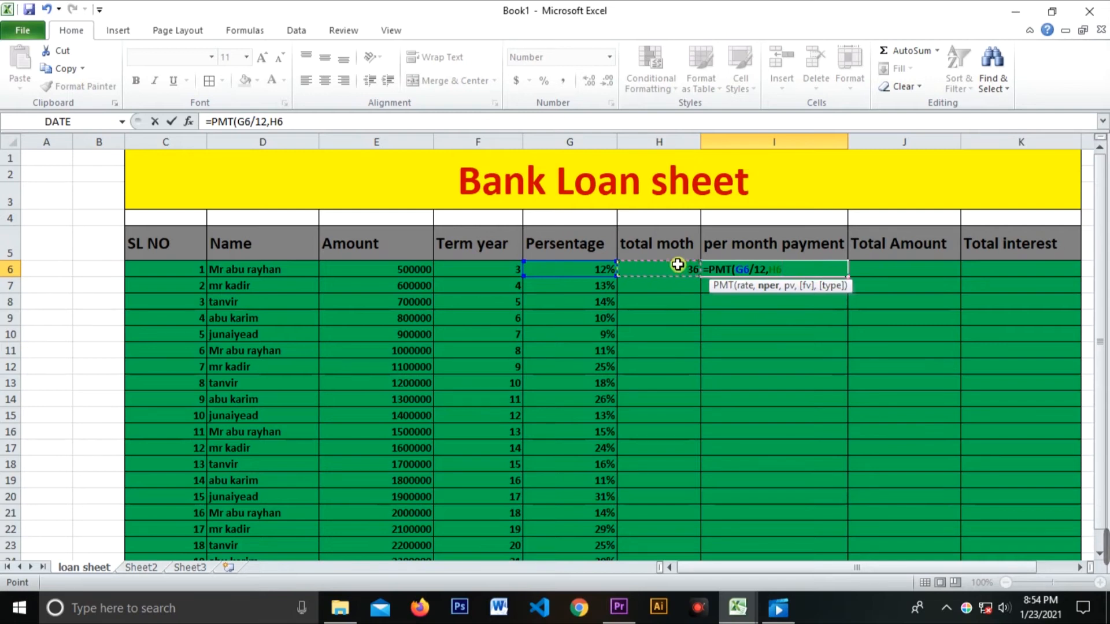
{"action": "type", "text": ",-"}
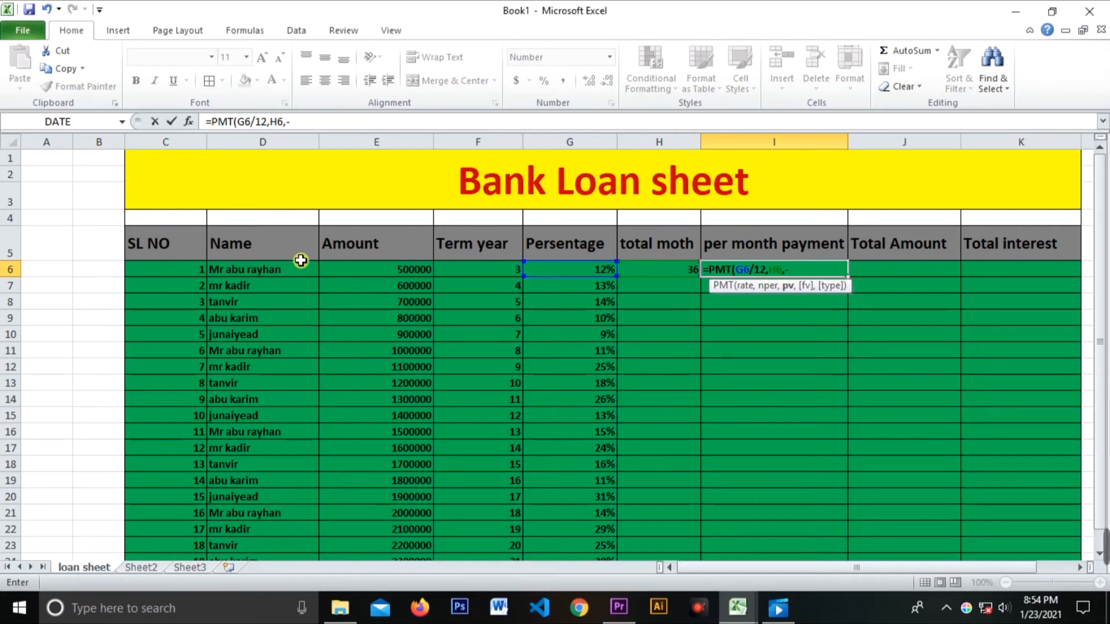
{"action": "left_click", "coordinate": [366, 270]}
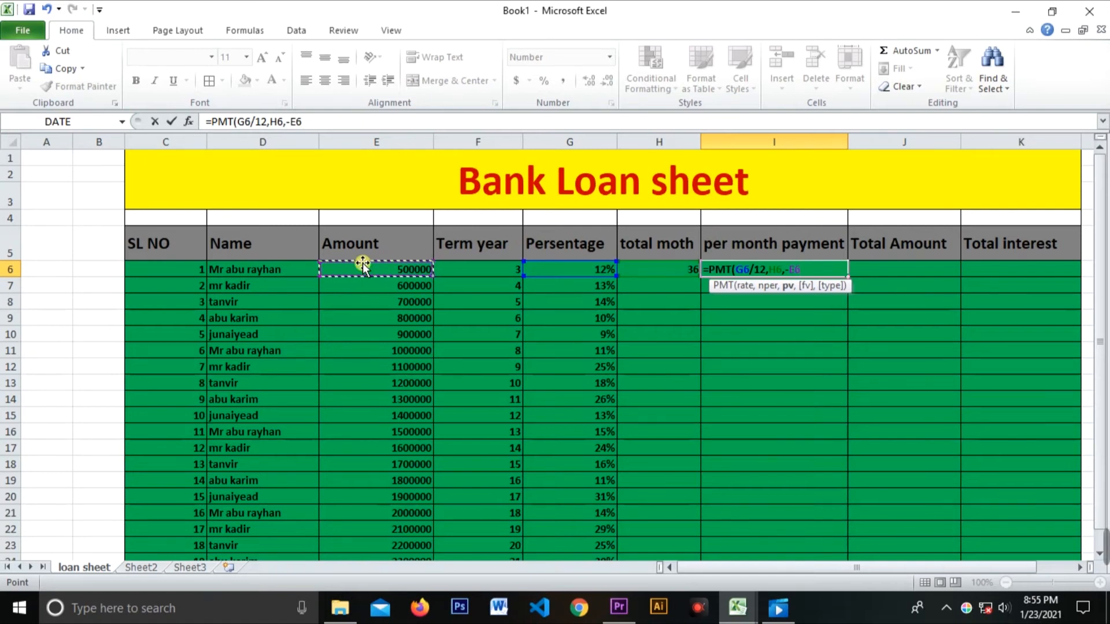
{"action": "type", "text": ")"}
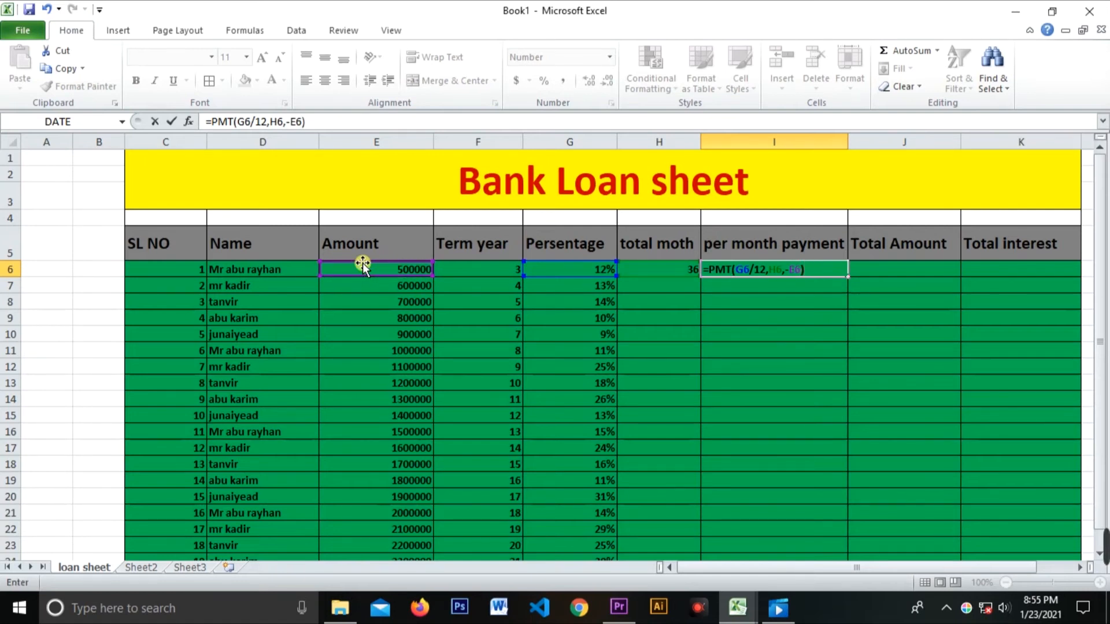
{"action": "key", "text": "Return"}
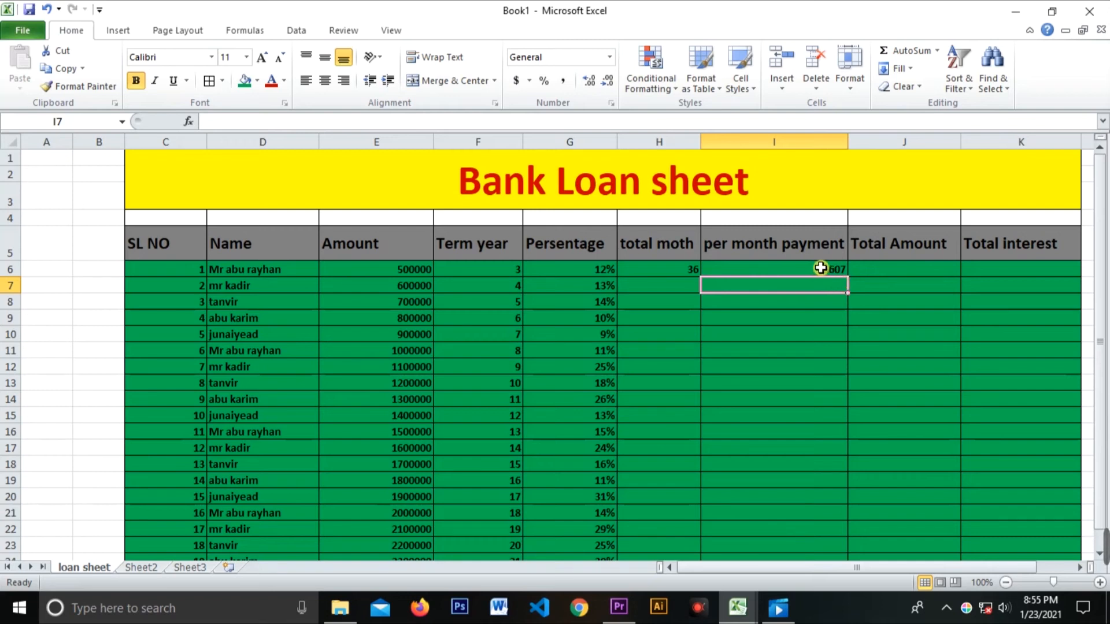
Calculate the first borrower's Total Amount in J6 with the formula =I6*H6
{"action": "double_click", "coordinate": [918, 269]}
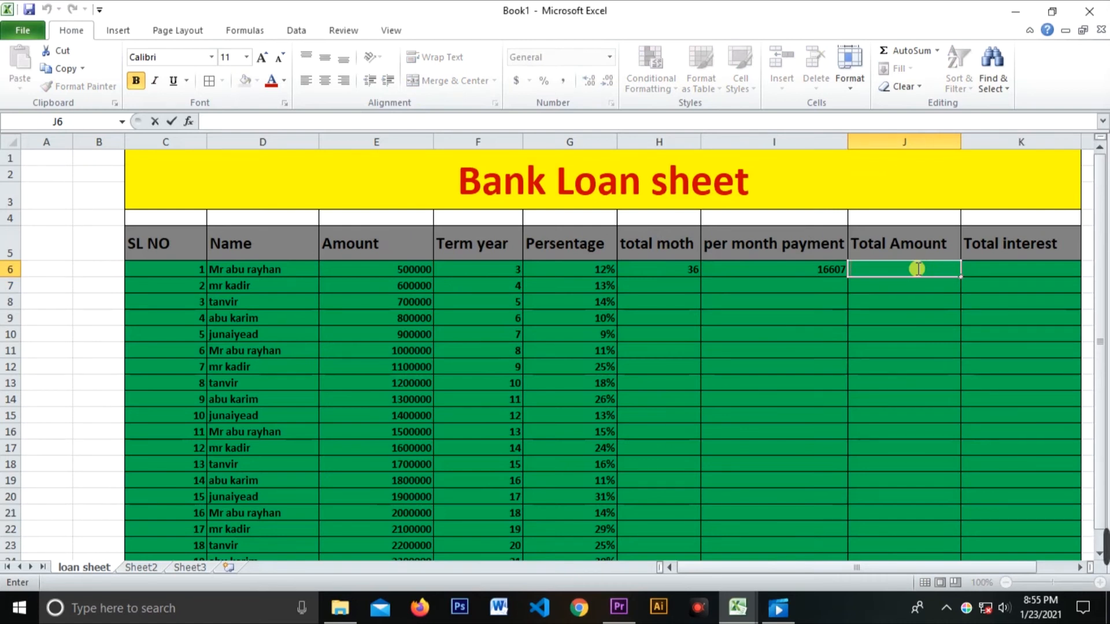
{"action": "type", "text": "="}
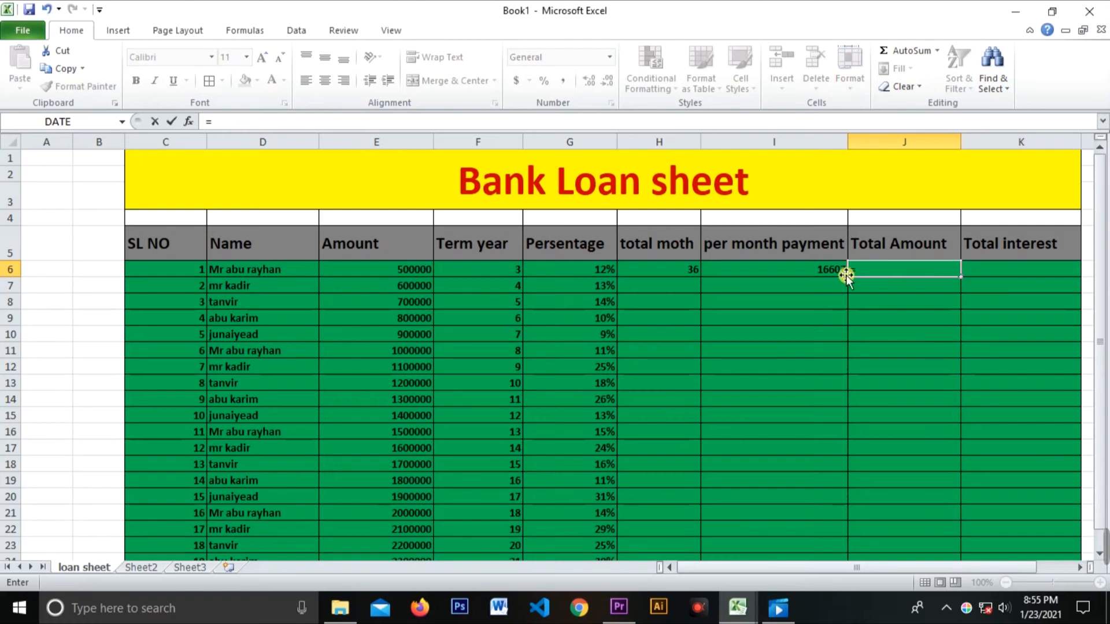
{"action": "left_click", "coordinate": [784, 268]}
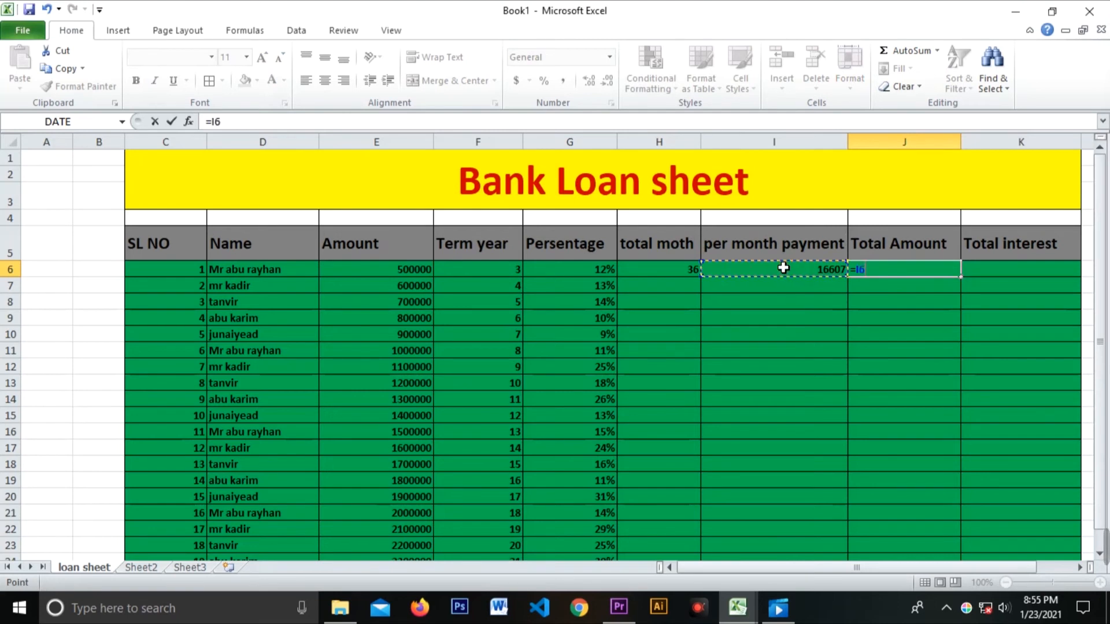
{"action": "type", "text": "*"}
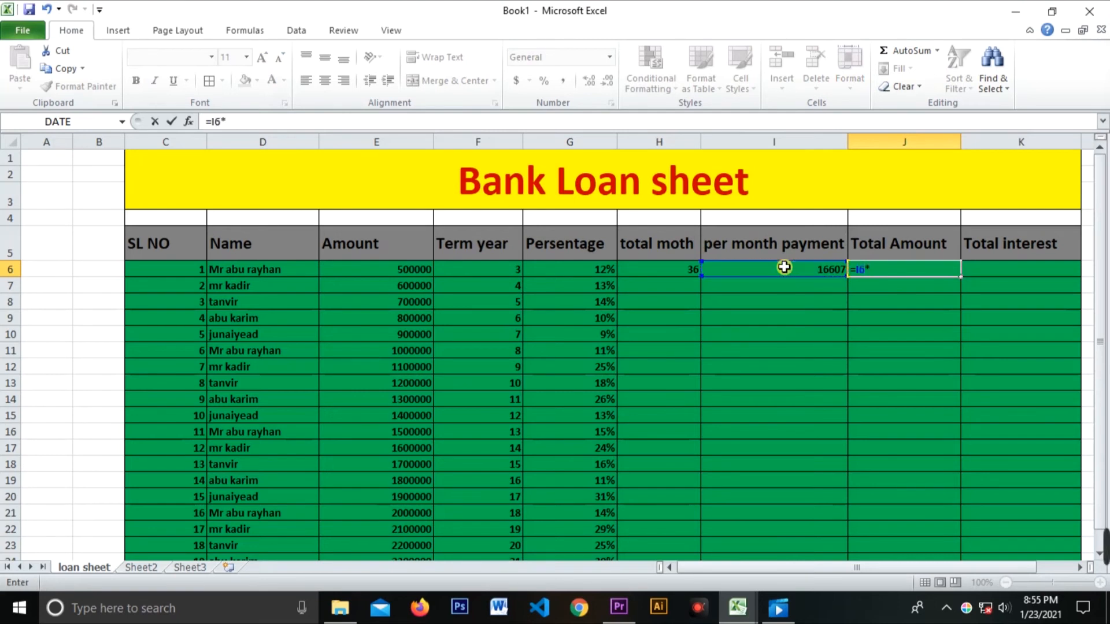
{"action": "left_click", "coordinate": [676, 270]}
{"action": "key", "text": "Return"}
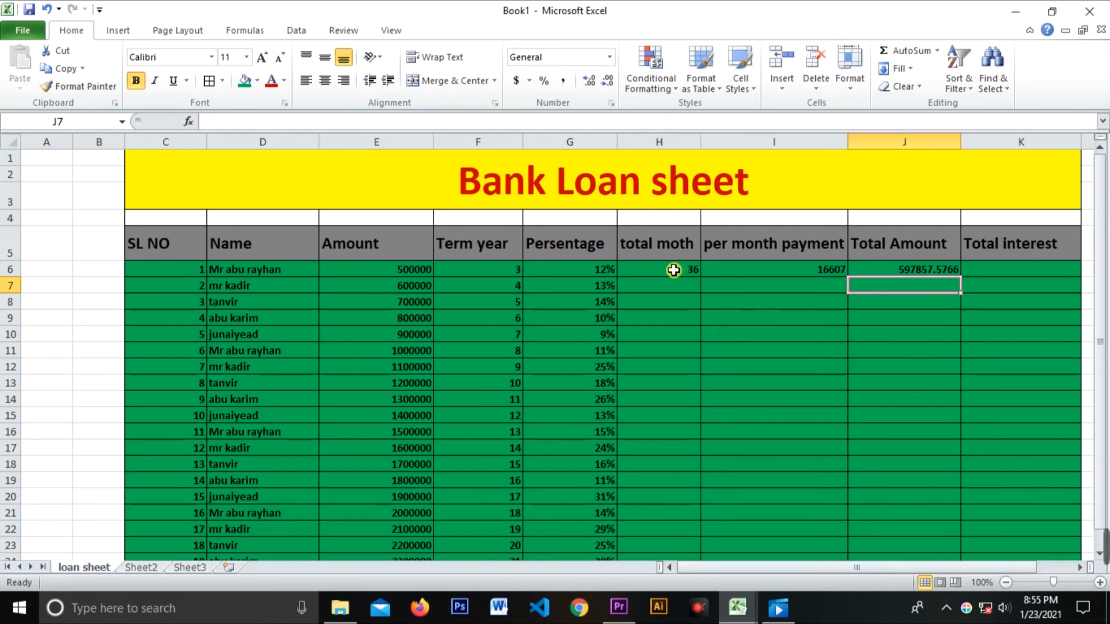
Calculate the first borrower's Total interest in K6 with the formula =J6-E6
{"action": "double_click", "coordinate": [1014, 267]}
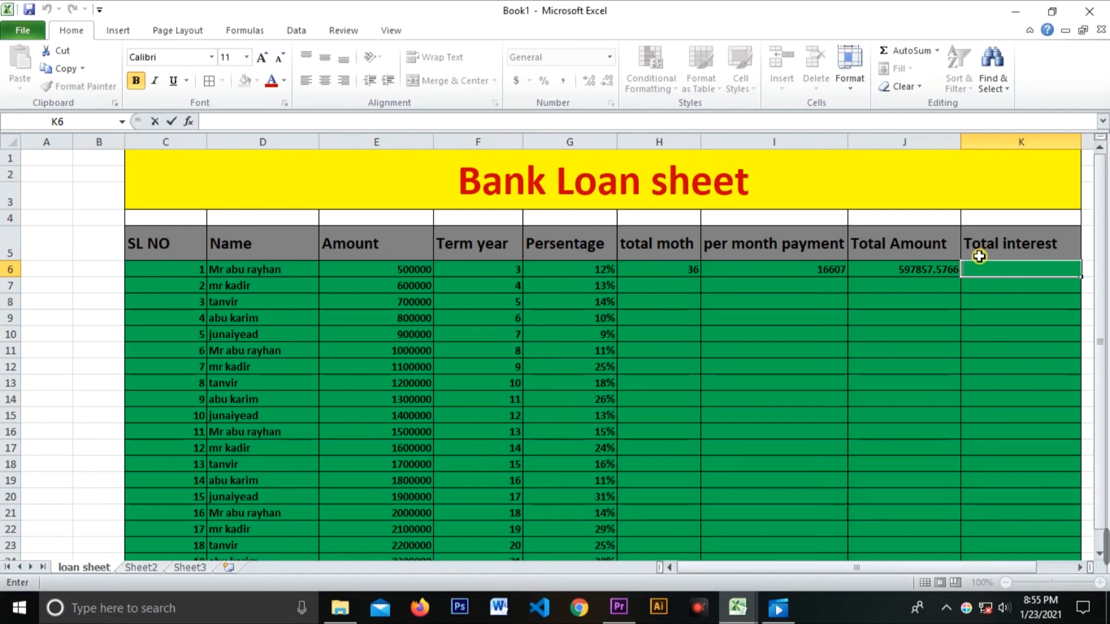
{"action": "type", "text": "="}
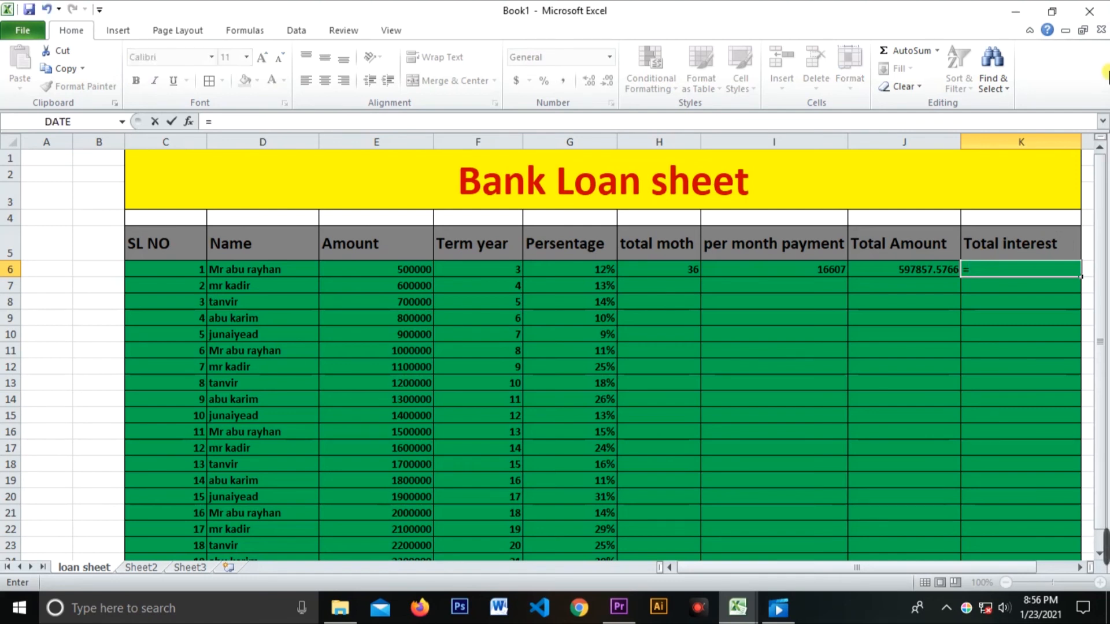
{"action": "left_click", "coordinate": [923, 270]}
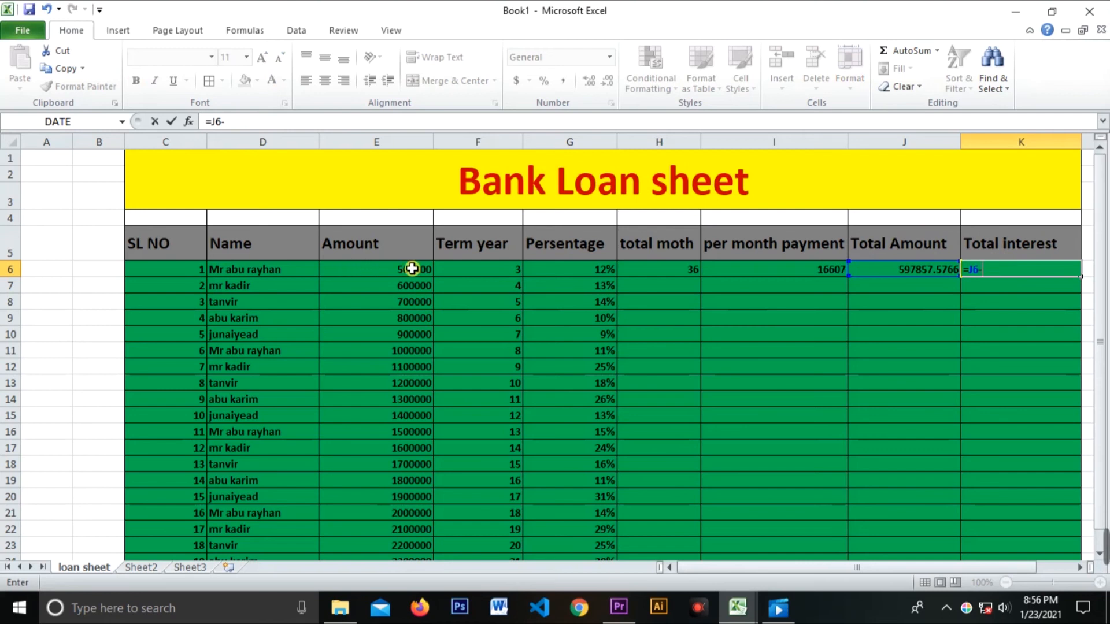
{"action": "left_click", "coordinate": [413, 269]}
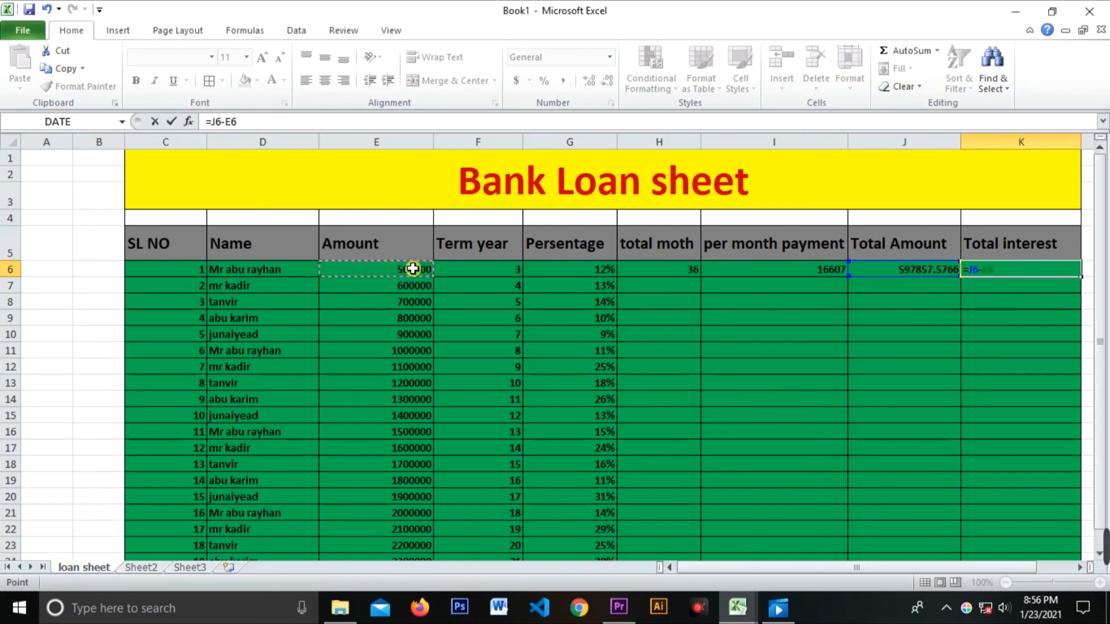
{"action": "key", "text": "Return"}
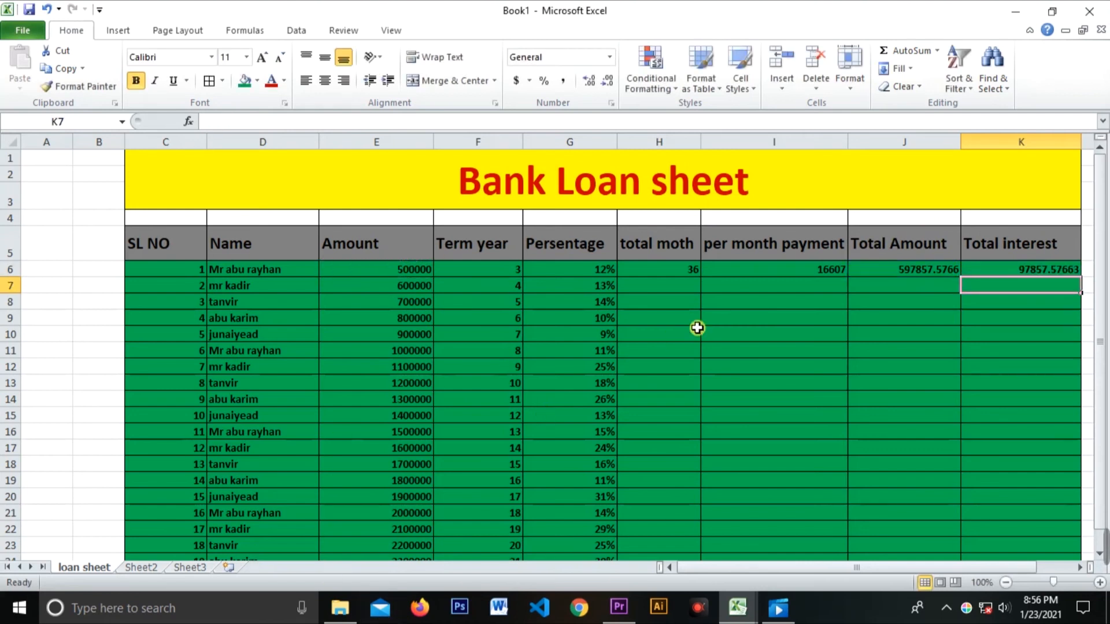
Fill the total months and per month payment formulas from H6 and I6 down through row 24
{"action": "left_click", "coordinate": [674, 270]}
{"action": "left_click_drag", "start_coordinate": [700, 277], "coordinate": [662, 538]}
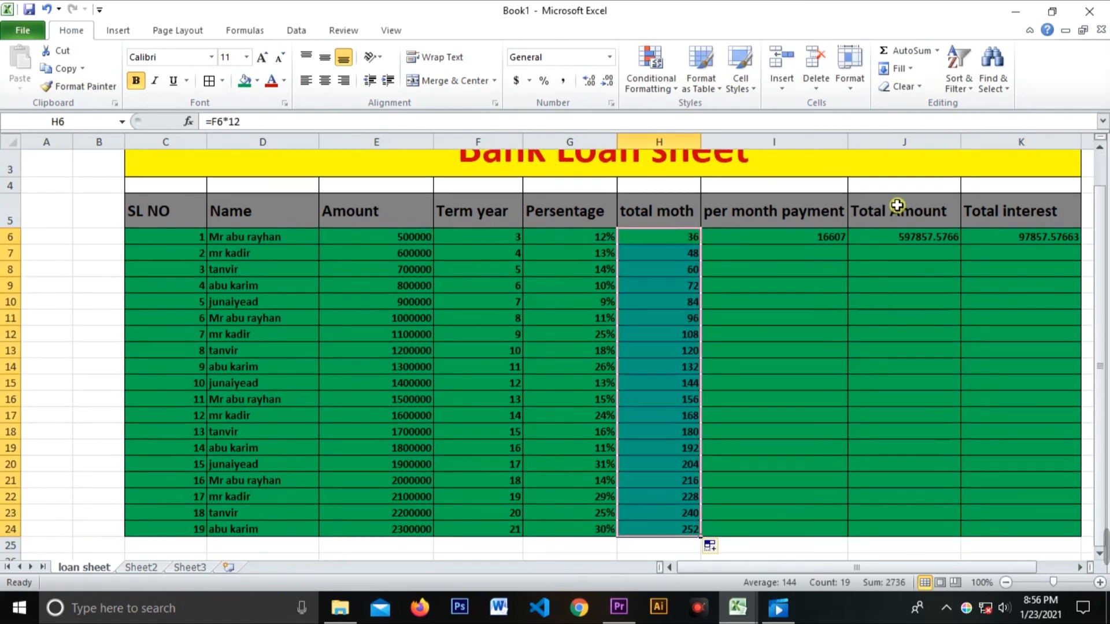
{"action": "left_click", "coordinate": [815, 242]}
{"action": "left_click_drag", "start_coordinate": [847, 244], "coordinate": [843, 534]}
Fill the Total Amount and Total interest formulas from J6 and K6 down through row 24
{"action": "left_click", "coordinate": [949, 234]}
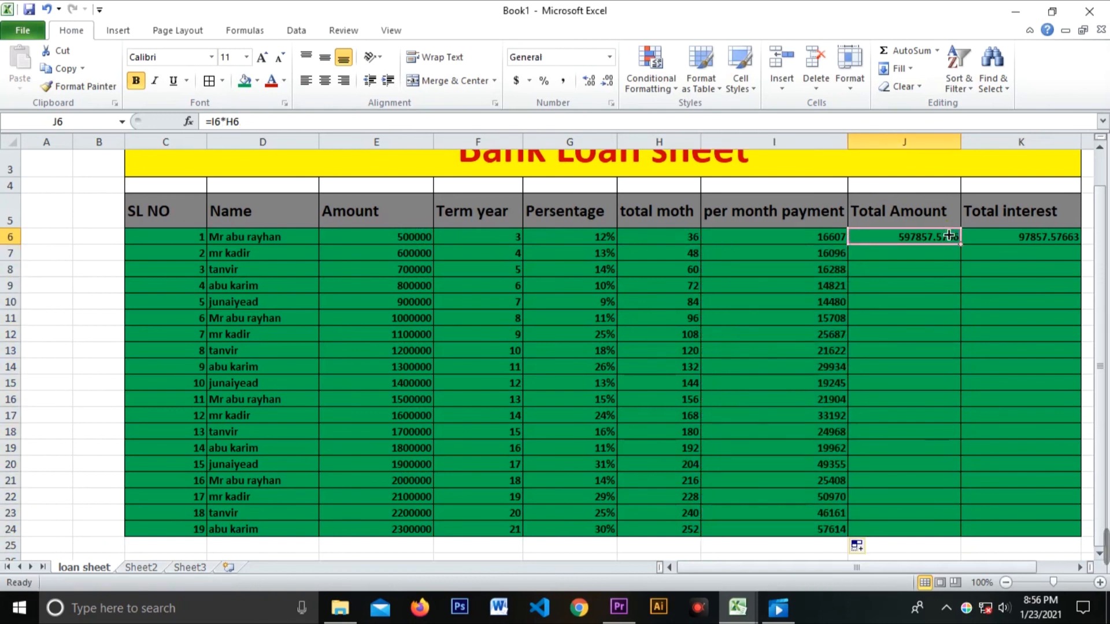
{"action": "left_click_drag", "start_coordinate": [964, 244], "coordinate": [944, 538]}
{"action": "left_click", "coordinate": [1041, 233]}
{"action": "left_click_drag", "start_coordinate": [1081, 244], "coordinate": [1049, 543]}
{"action": "scroll", "coordinate": [736, 369], "scroll_direction": "up", "scroll_amount": 1}
{"action": "left_click", "coordinate": [830, 370]}
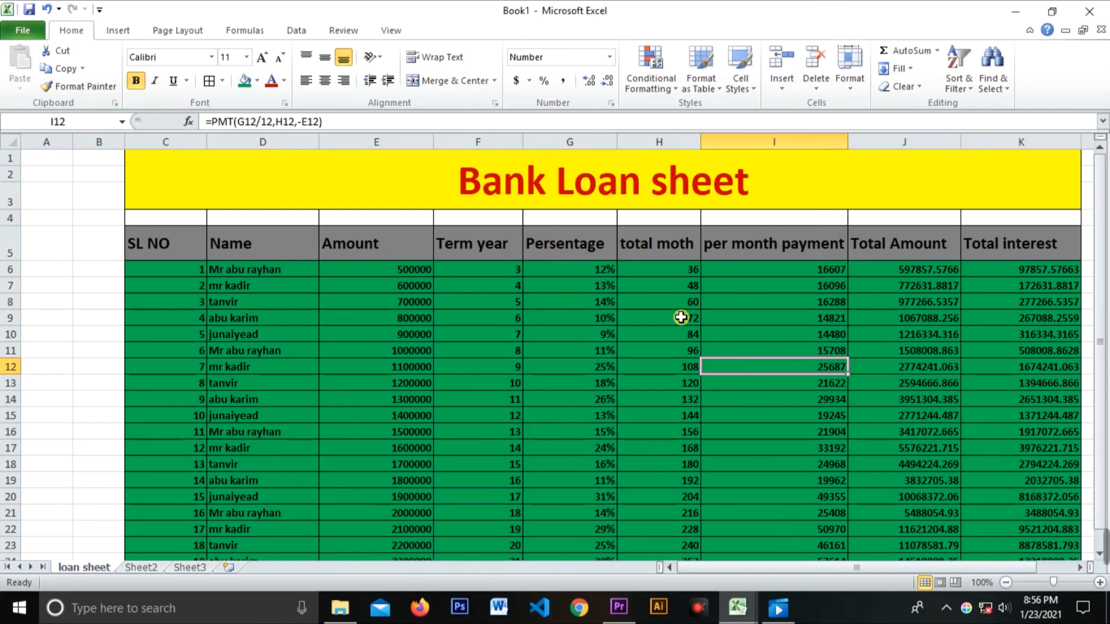
{"action": "left_click", "coordinate": [720, 271]}
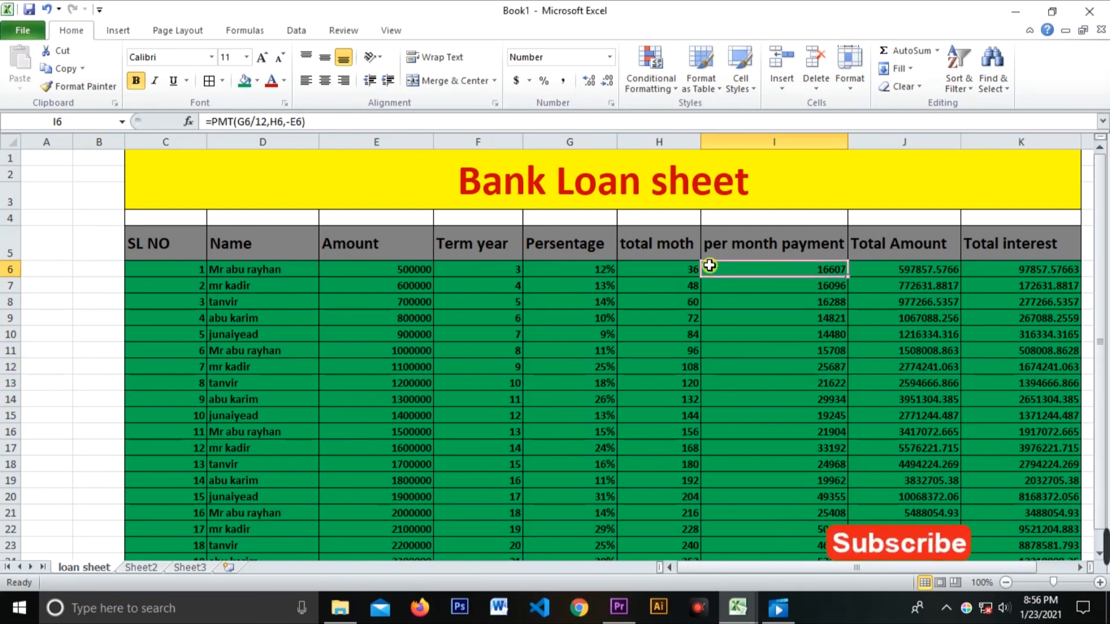